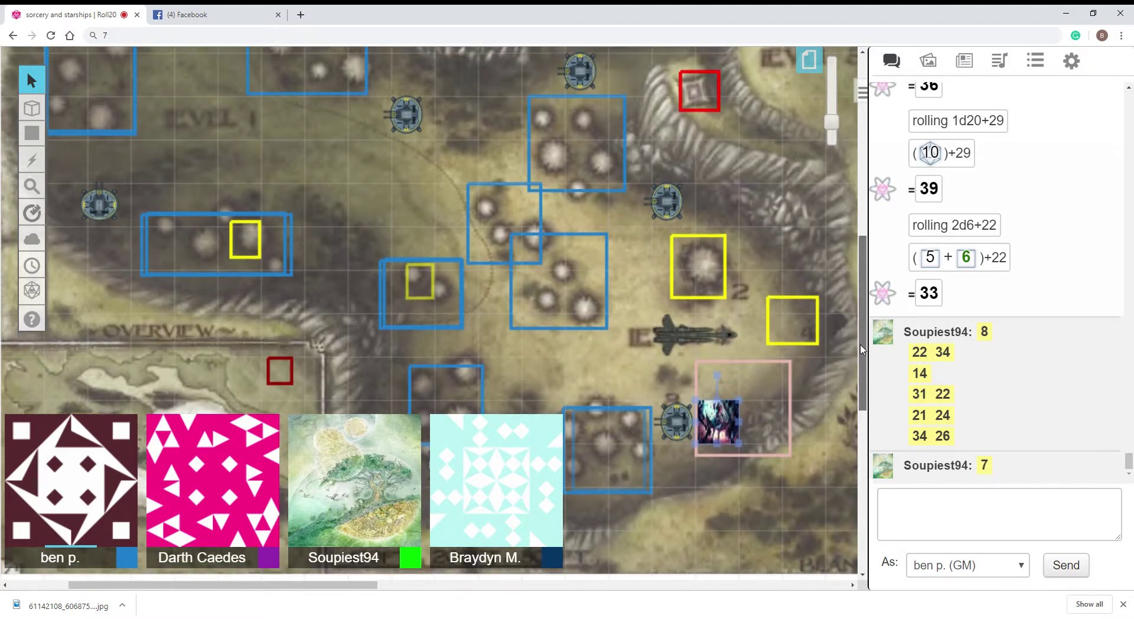
mouse_move(859, 359)
left_mouse_down()
mouse_move(859, 346)
mouse_move(855, 359)
left_mouse_up()
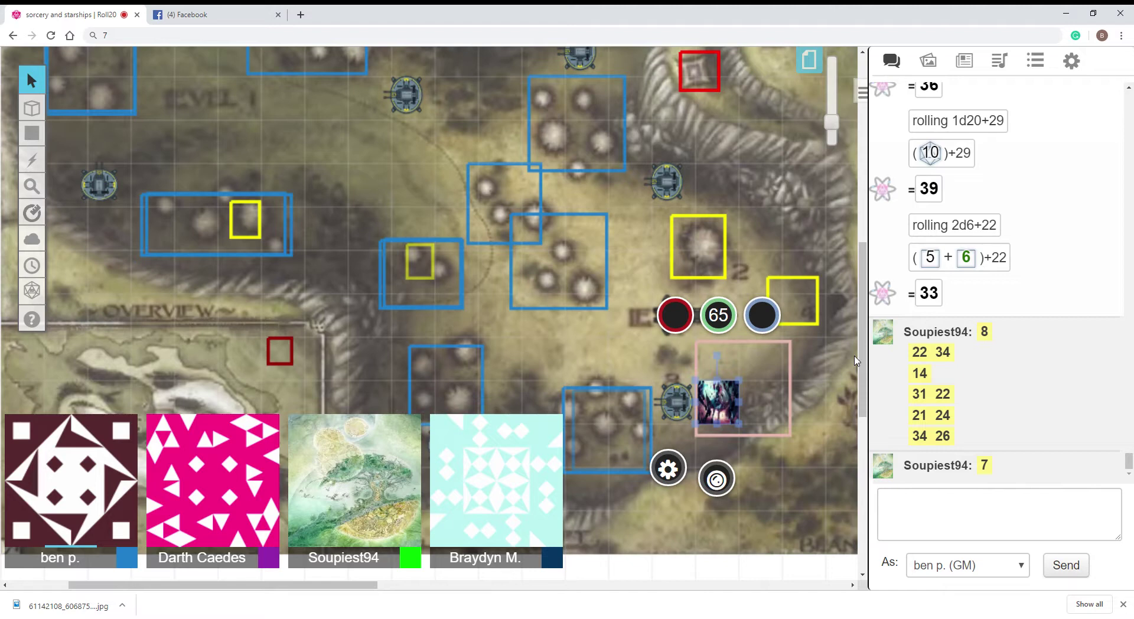
scroll(854, 359, "up", 1)
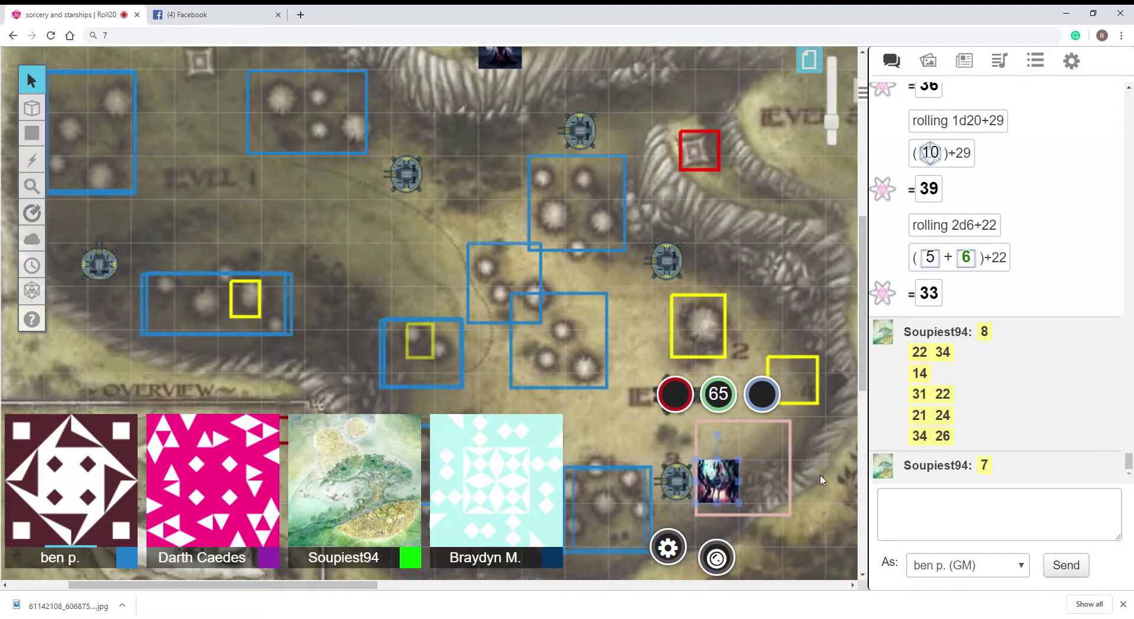
scroll(823, 481, "down", 1)
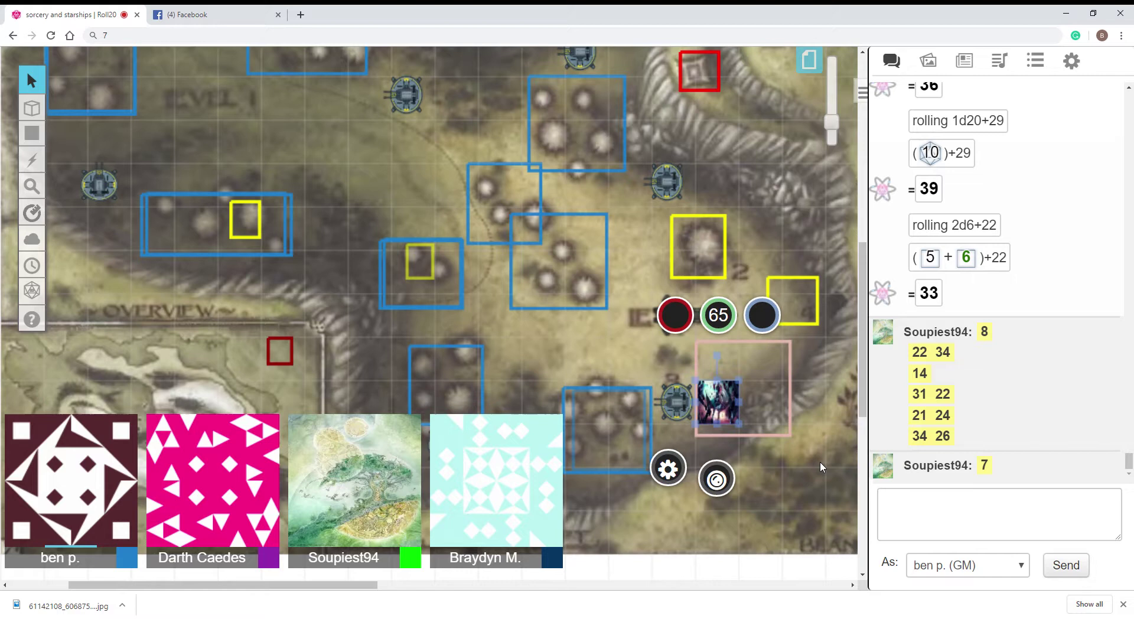
scroll(819, 462, "up", 3)
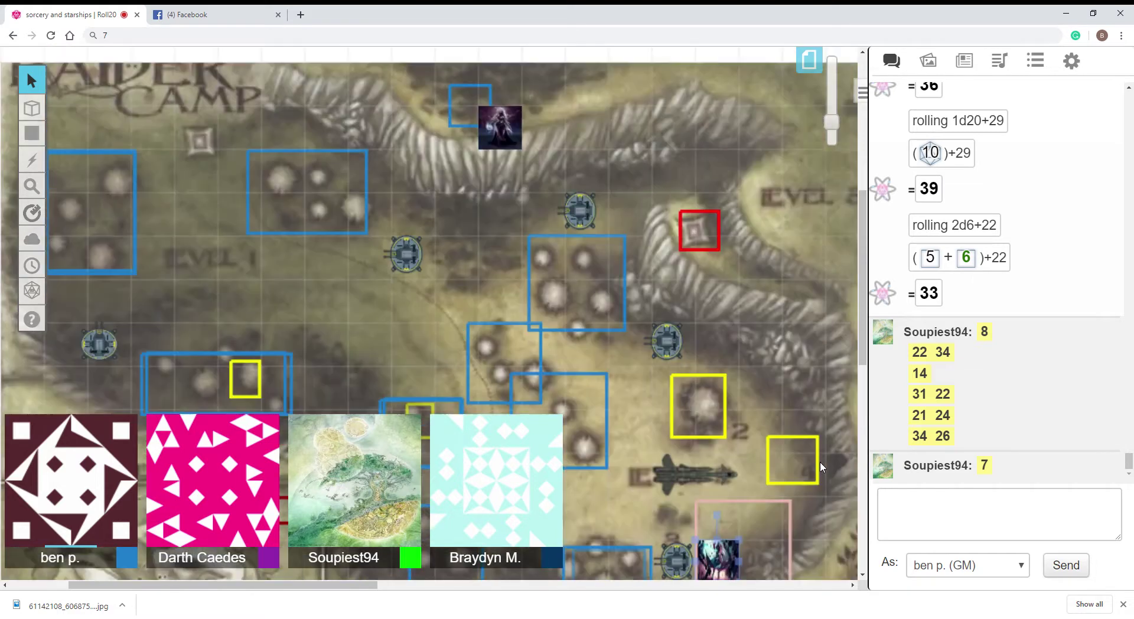
scroll(820, 462, "up", 2)
scroll(819, 462, "down", 5)
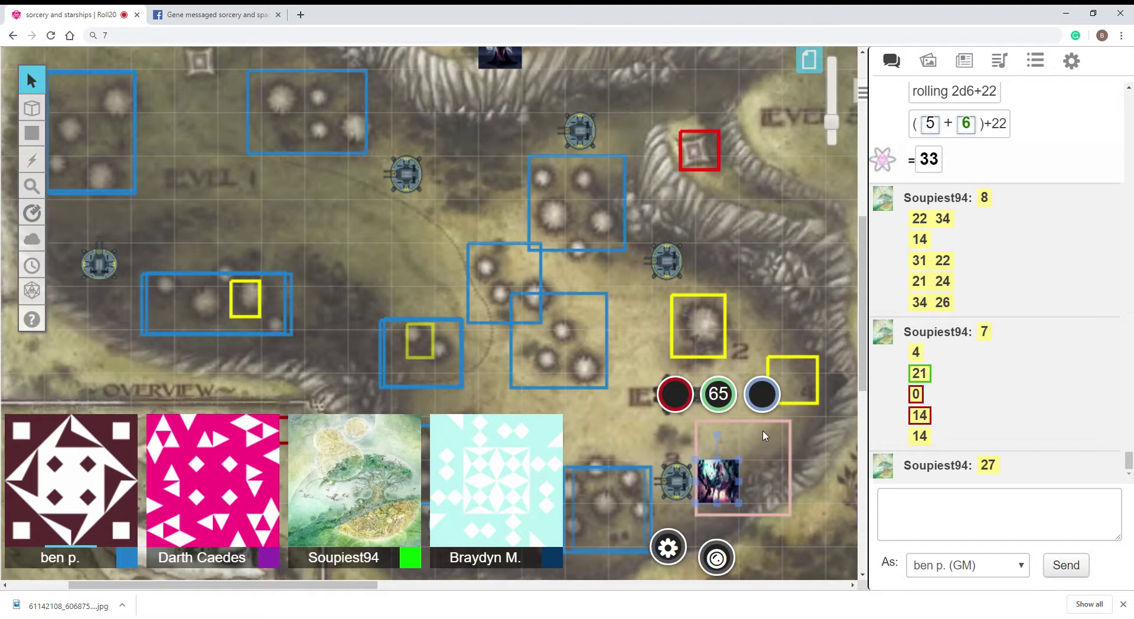
scroll(764, 435, "down", 2)
scroll(763, 435, "down", 2)
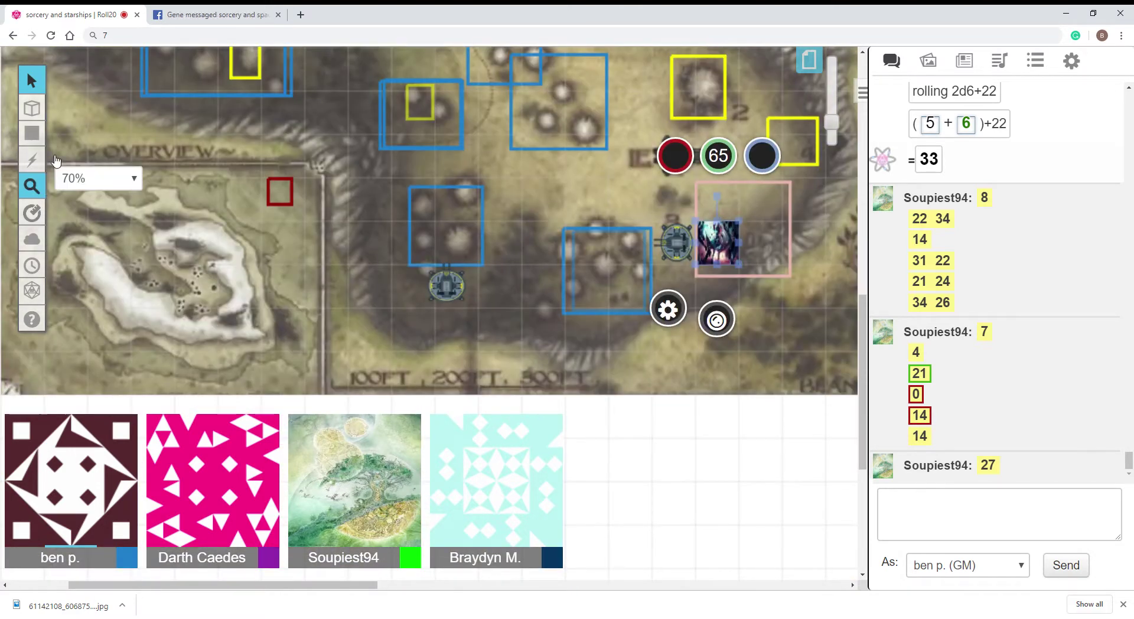
Draw a black-outlined rectangle around the tree cluster left of the round token
left_click(32, 134)
left_click(99, 127)
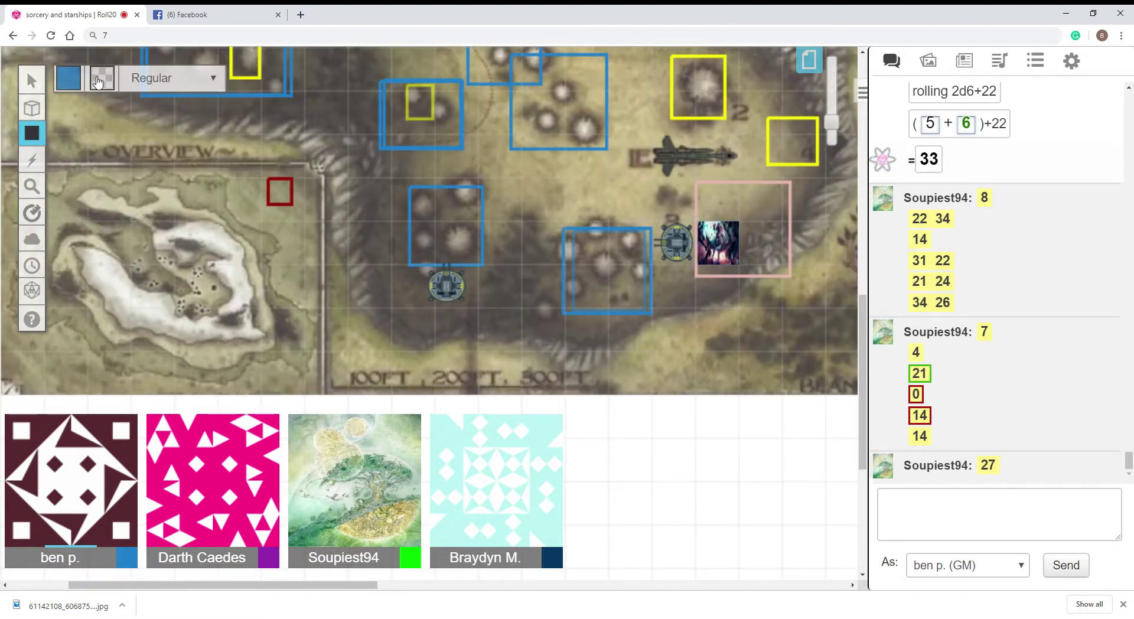
left_click(71, 78)
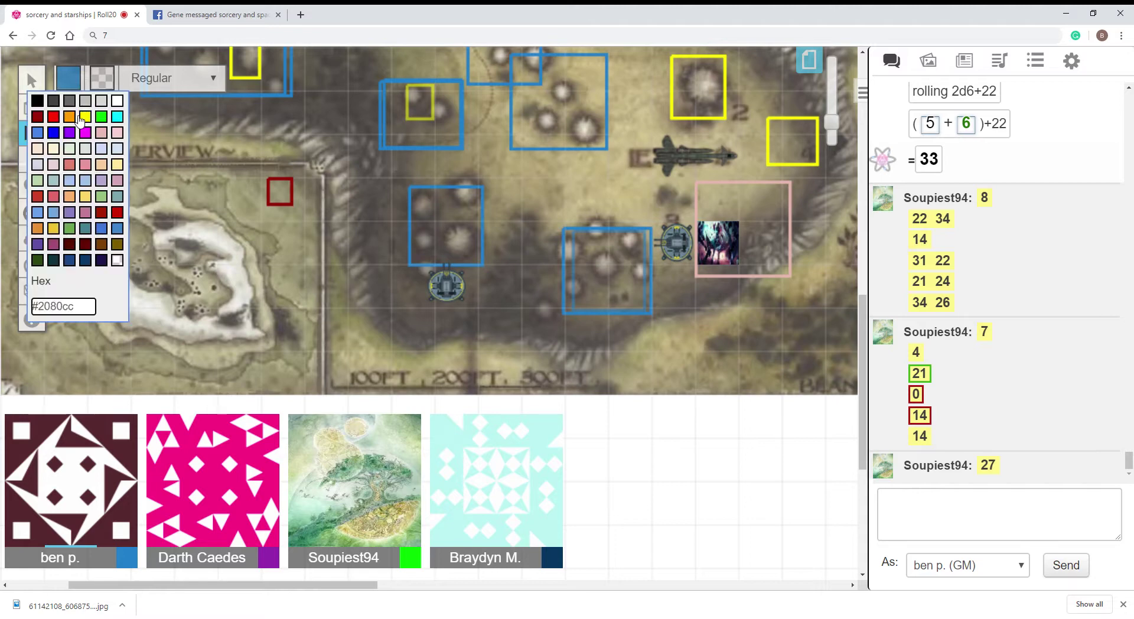
left_click(38, 101)
left_click(32, 108)
left_click(443, 177)
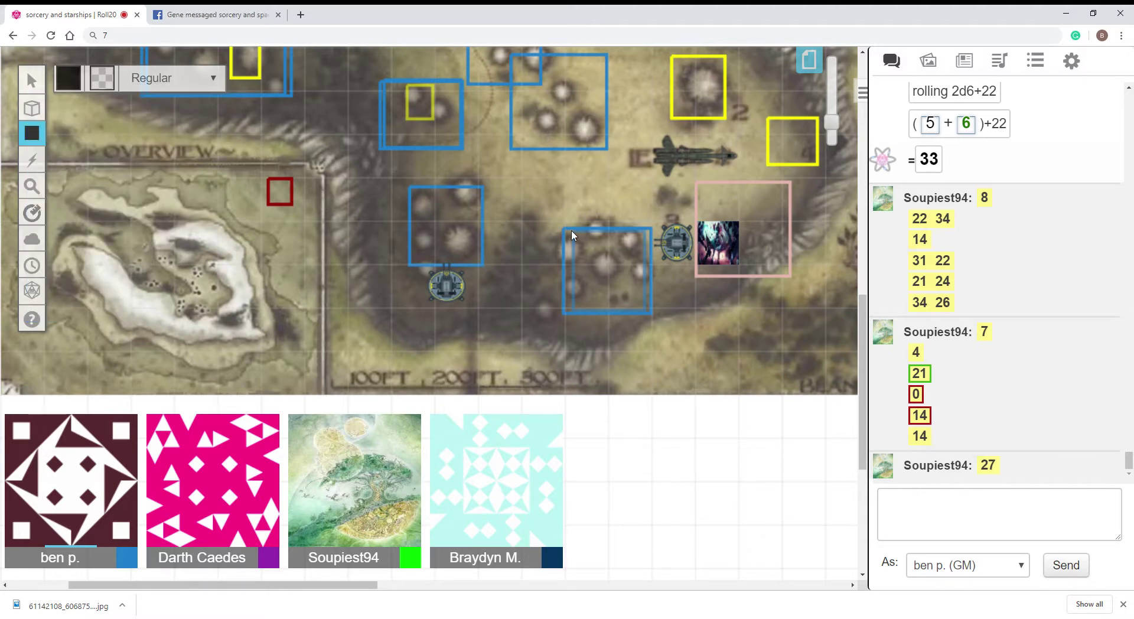
left_click_drag(563, 228, 642, 311)
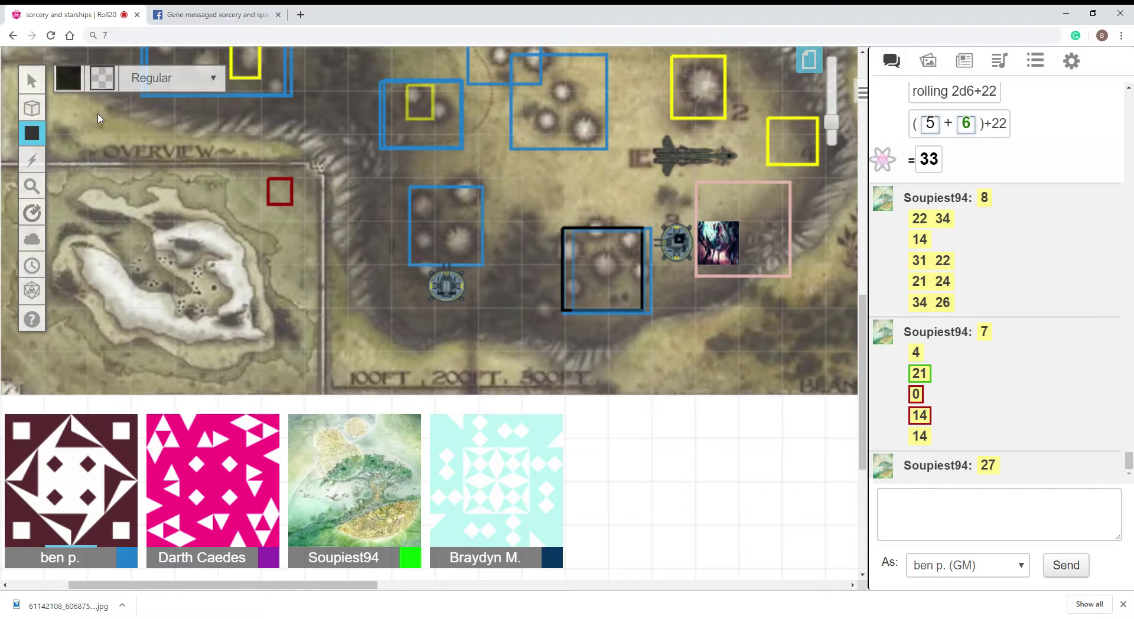
Return to the Select/Move tool, then select and deselect the round token beside the pink square
left_click(33, 79)
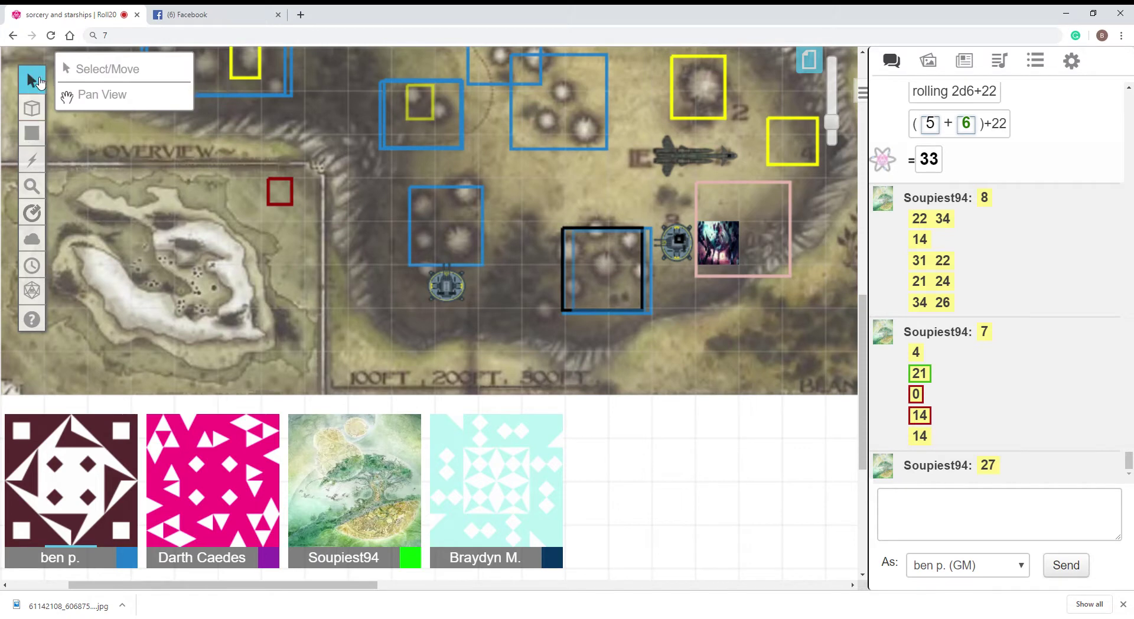
left_click(685, 242)
left_click(788, 182)
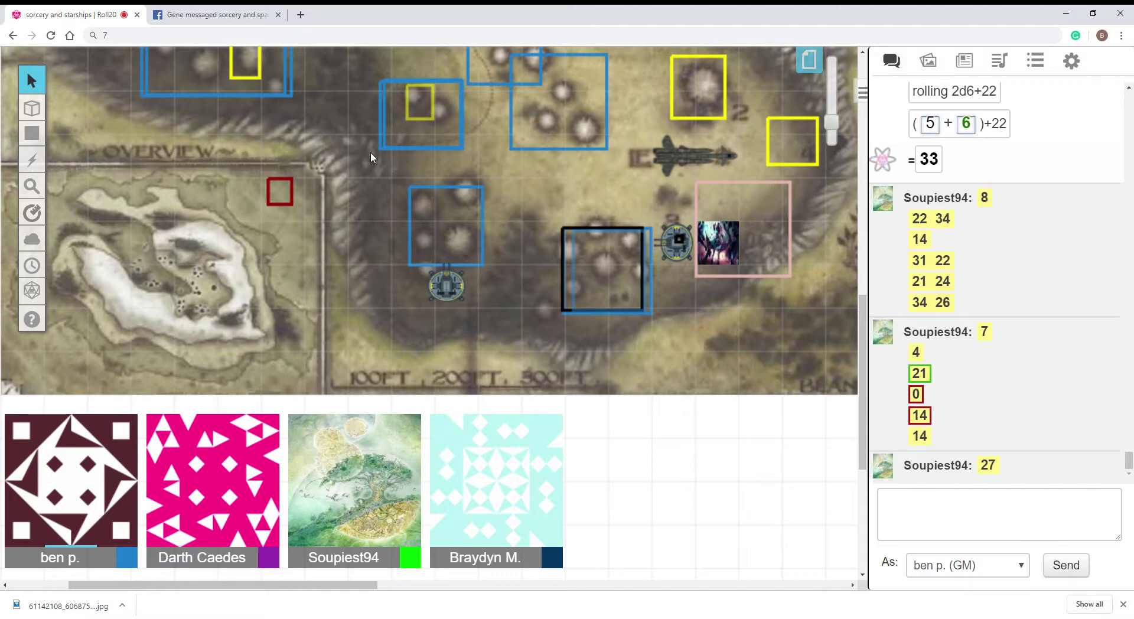
scroll(512, 265, "up", 5)
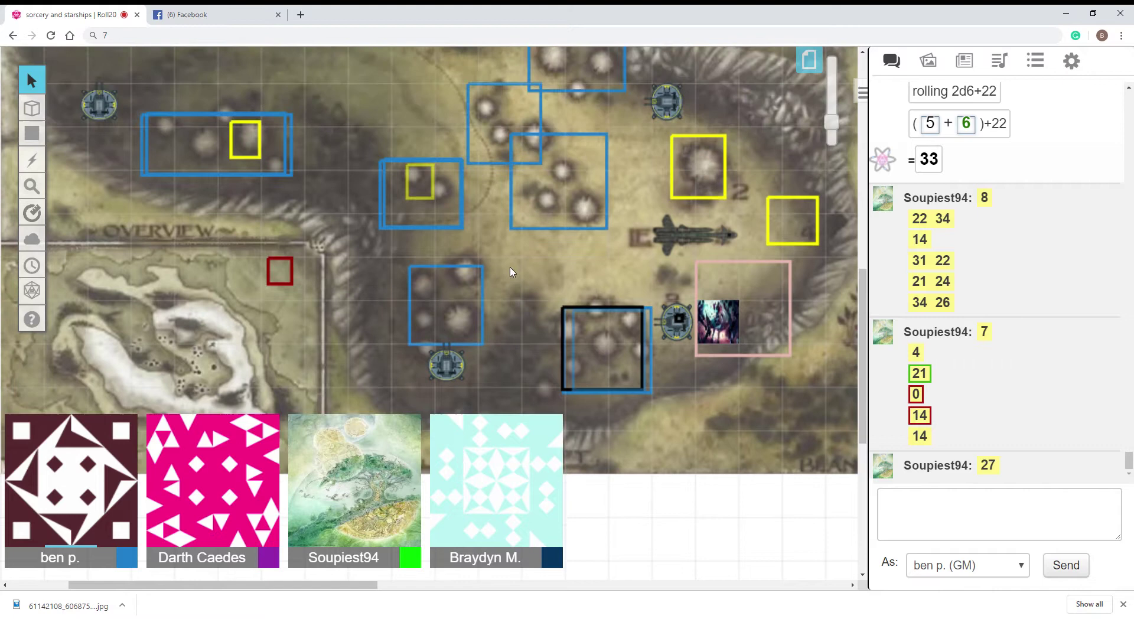
scroll(511, 265, "up", 3)
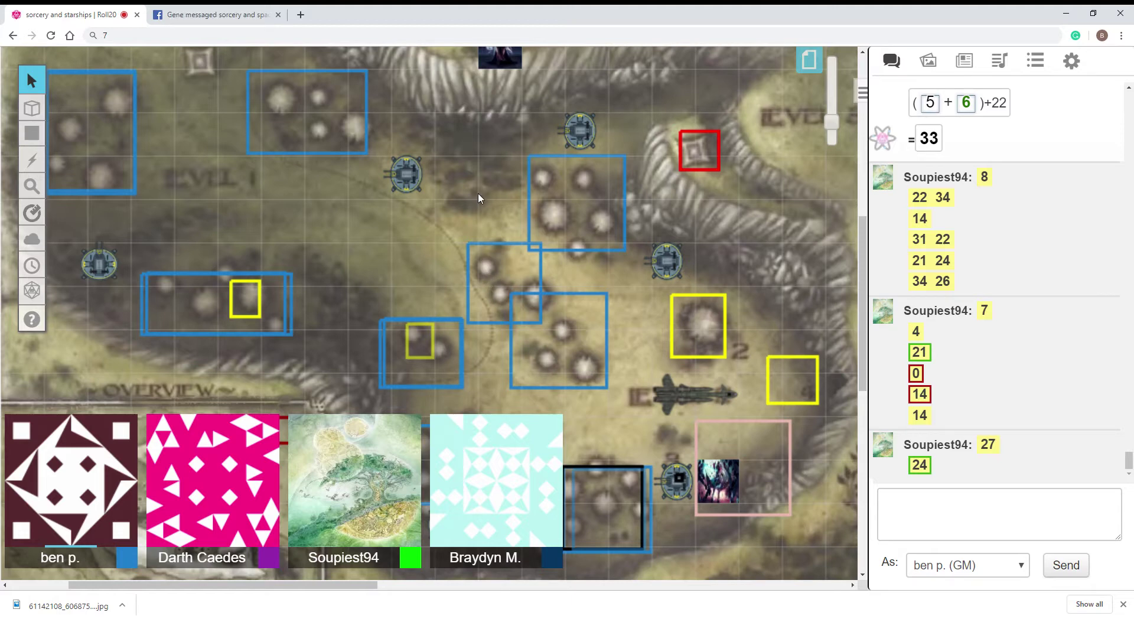
scroll(542, 240, "down", 1)
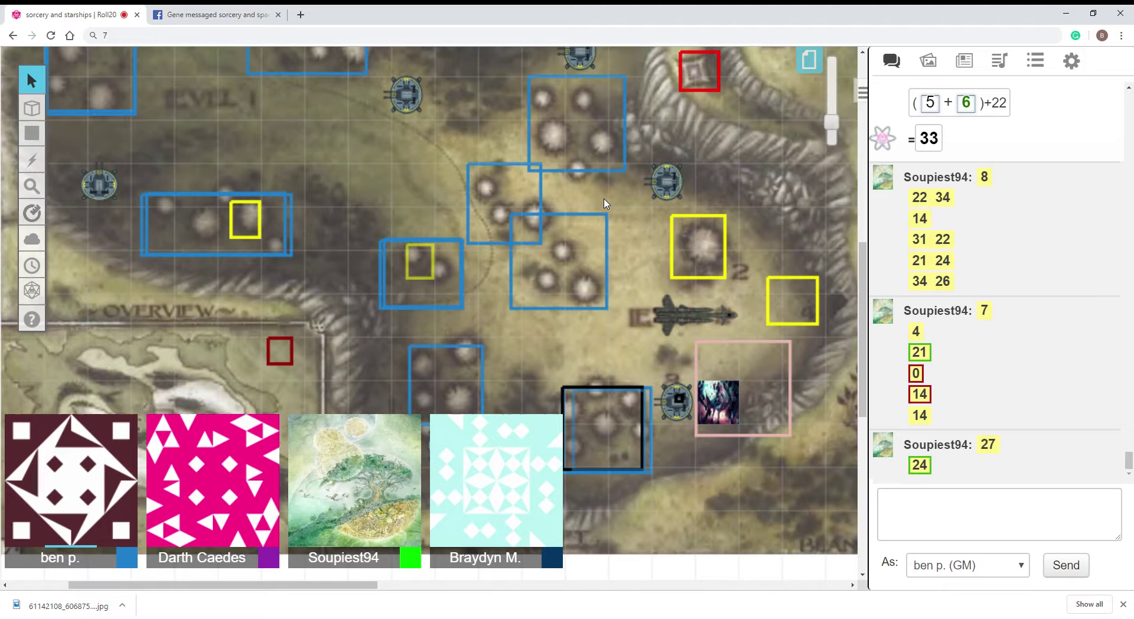
scroll(621, 175, "down", 1)
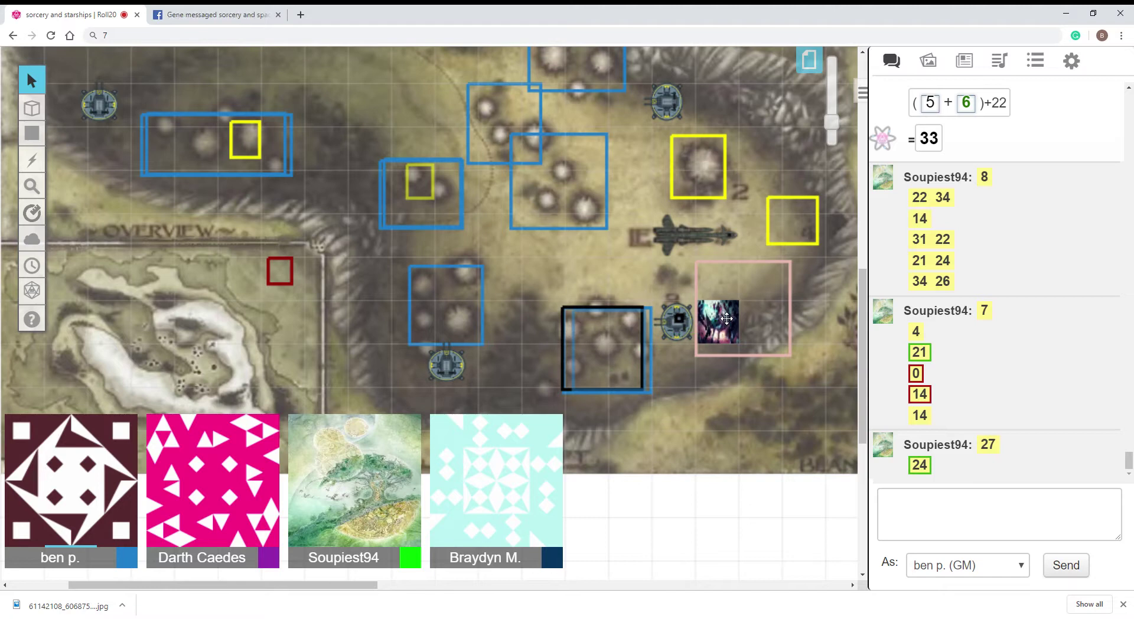
Drag the character token from beside the pink square into the black square
mouse_move(727, 318)
left_mouse_down()
mouse_move(673, 345)
mouse_move(643, 338)
left_mouse_up()
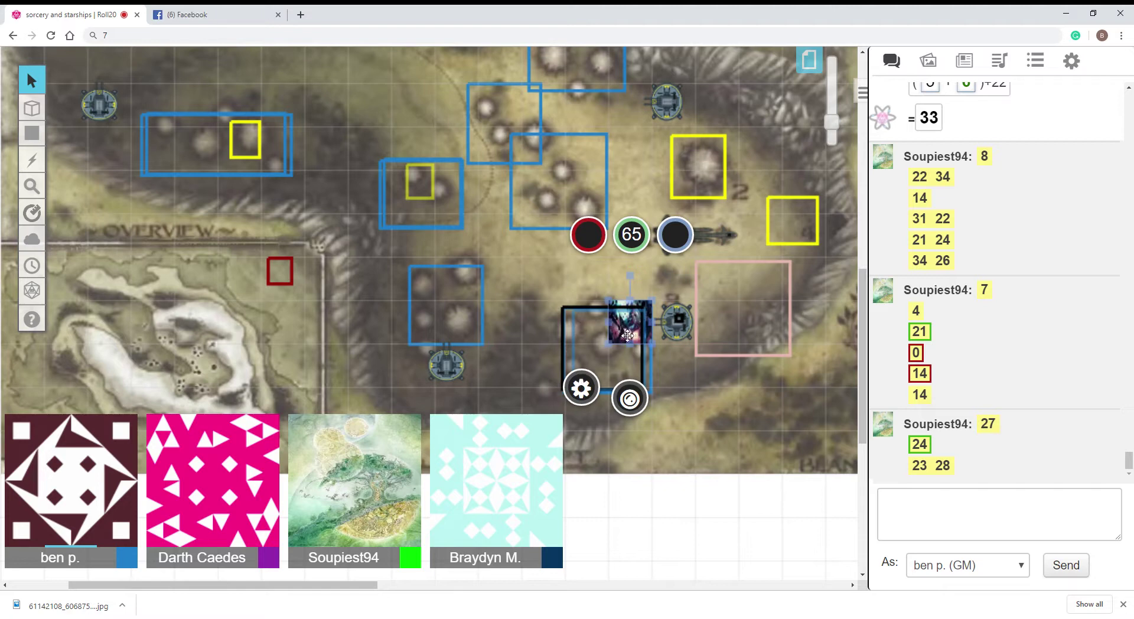
Move the token up by the ship and back into the black square, then open the quick dice roller
mouse_move(627, 324)
left_mouse_down()
mouse_move(659, 271)
mouse_move(673, 279)
left_mouse_up()
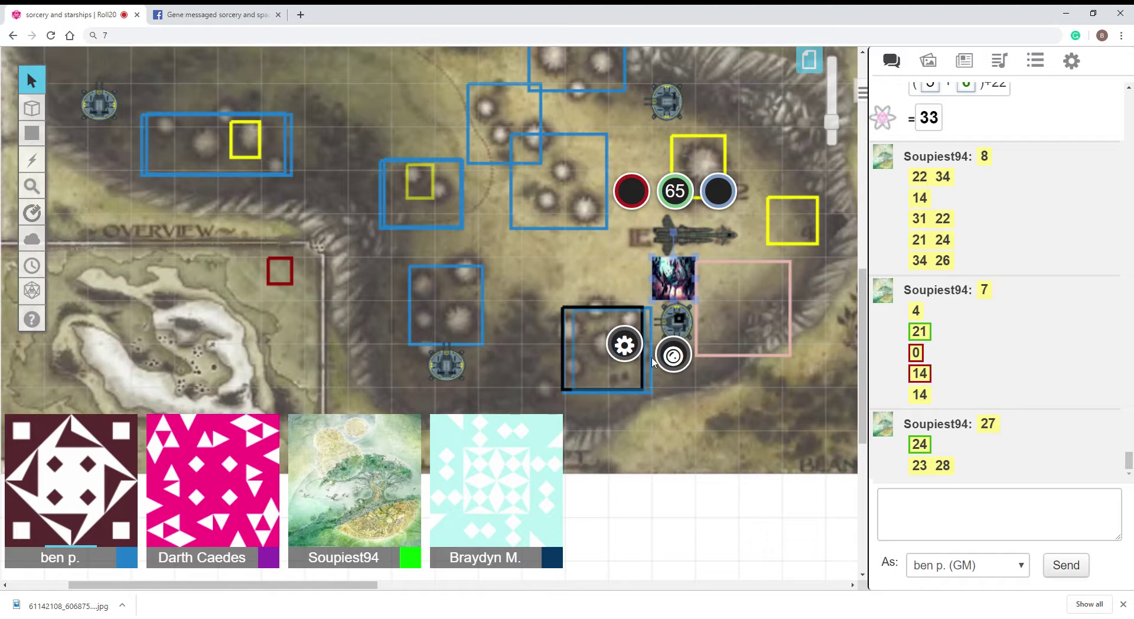
left_click(707, 398)
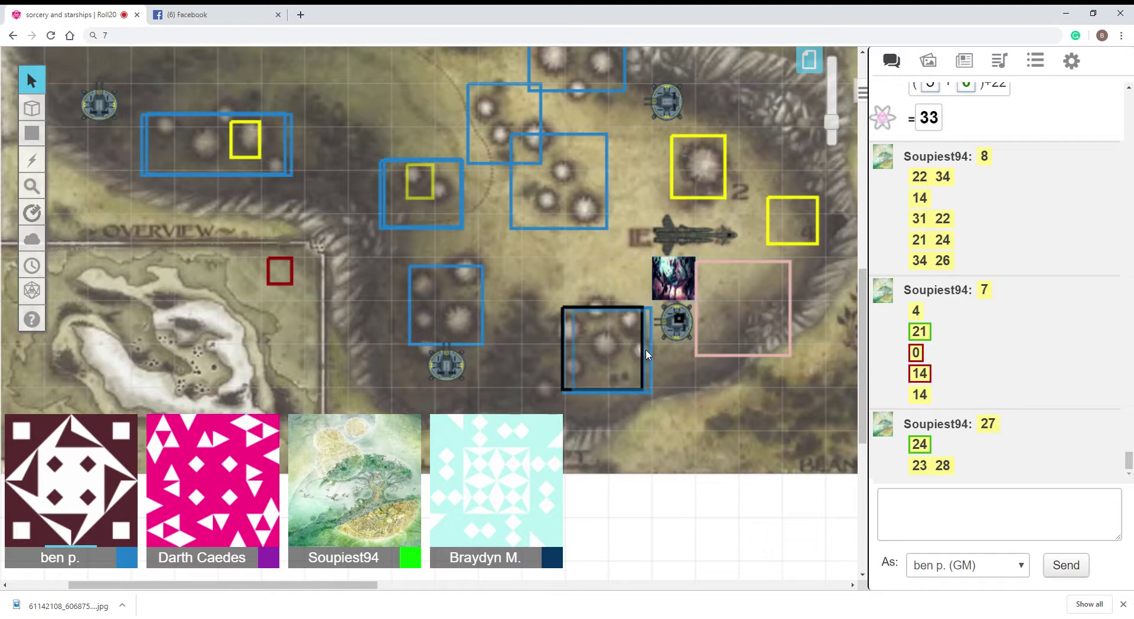
left_click_drag(680, 267, 643, 371)
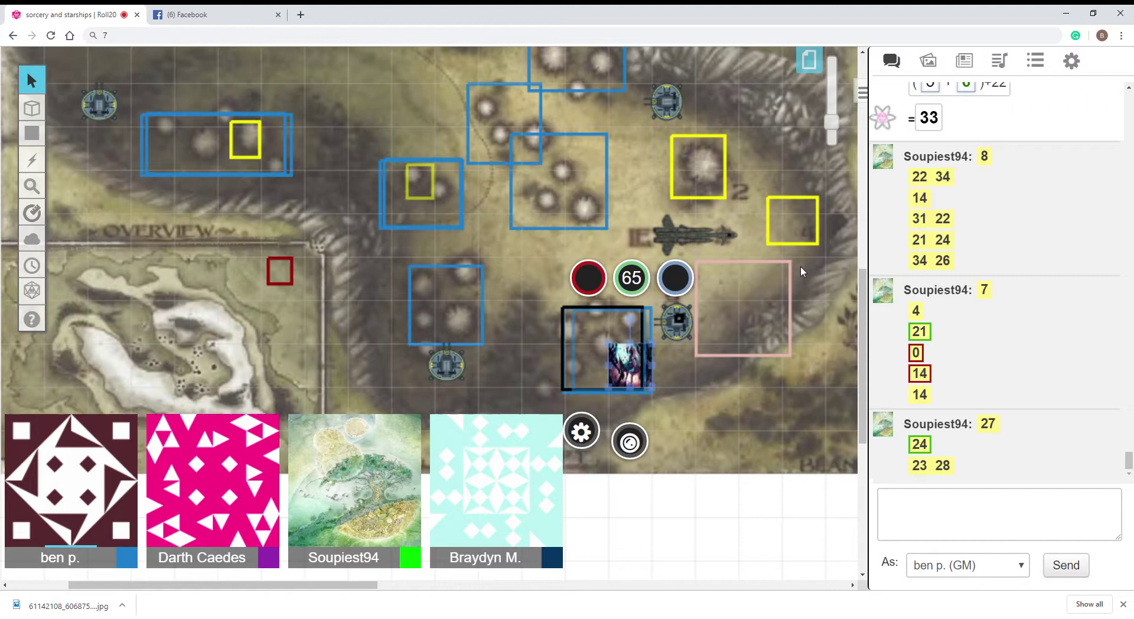
left_click(31, 290)
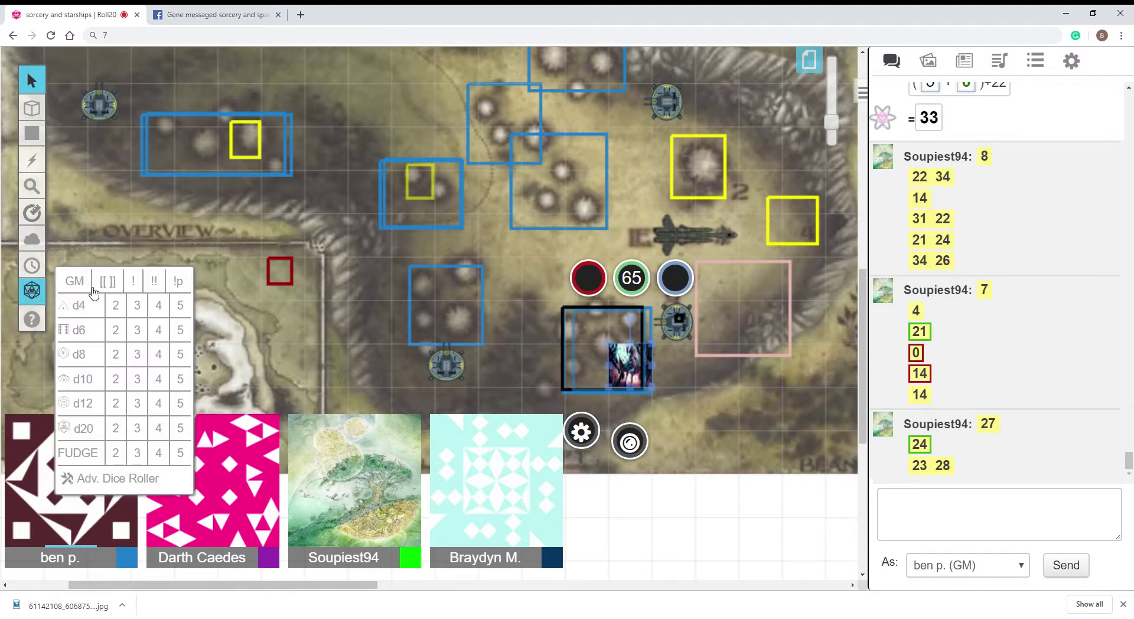
Roll a GM-only d6 (result 1), then drag the token into the pink square
left_click(85, 334)
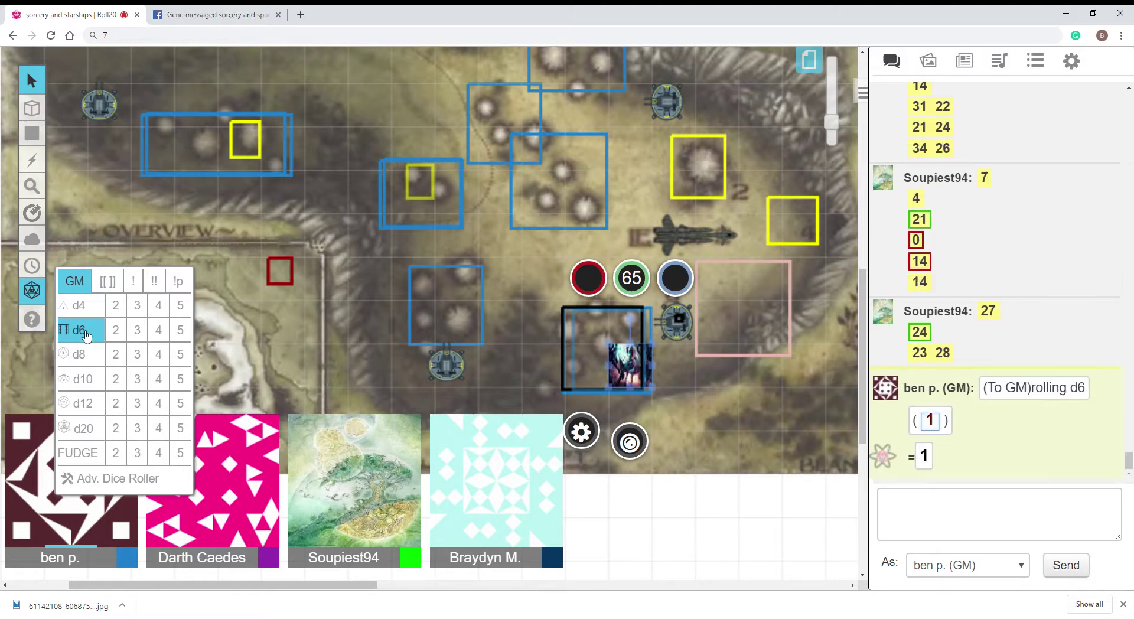
left_click(74, 281)
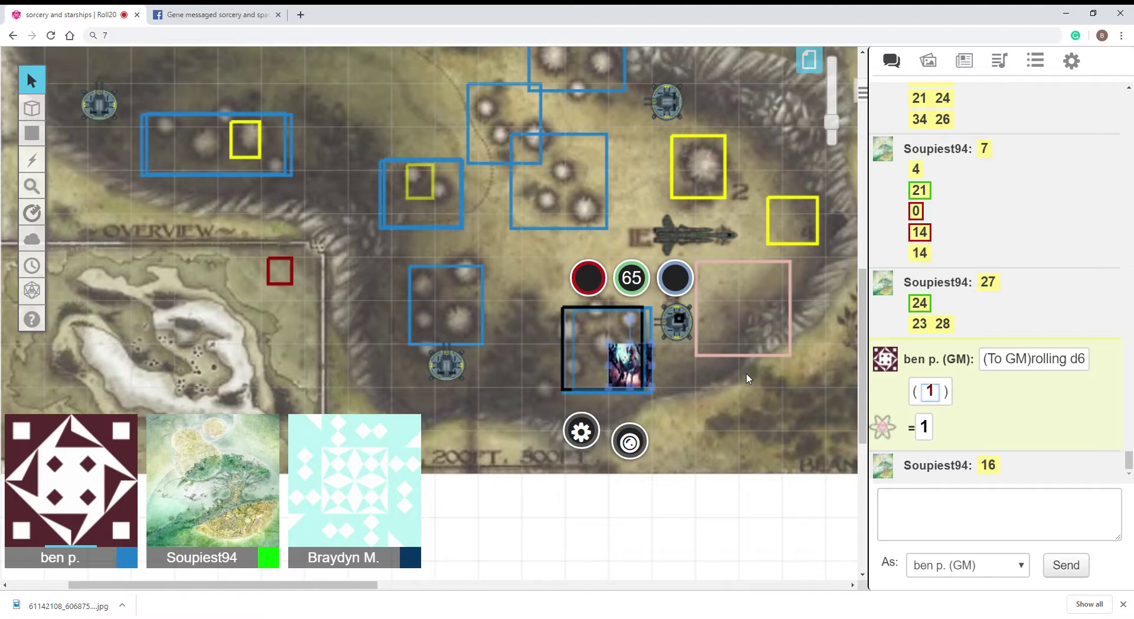
left_click(631, 375)
left_click_drag(631, 375, 721, 324)
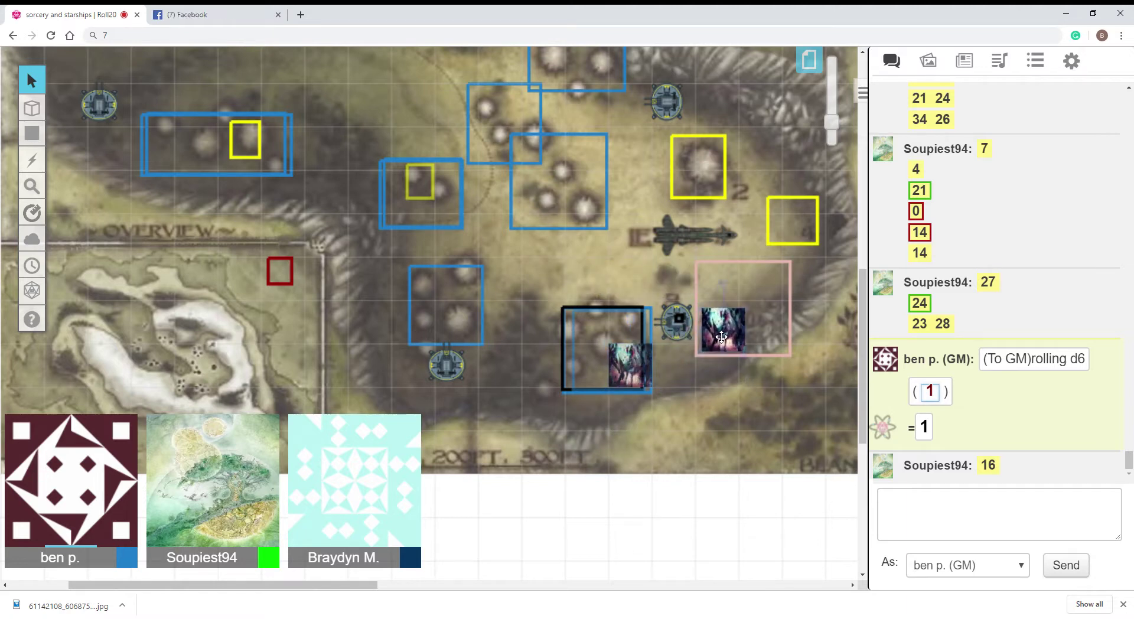
left_click_drag(721, 325, 719, 320)
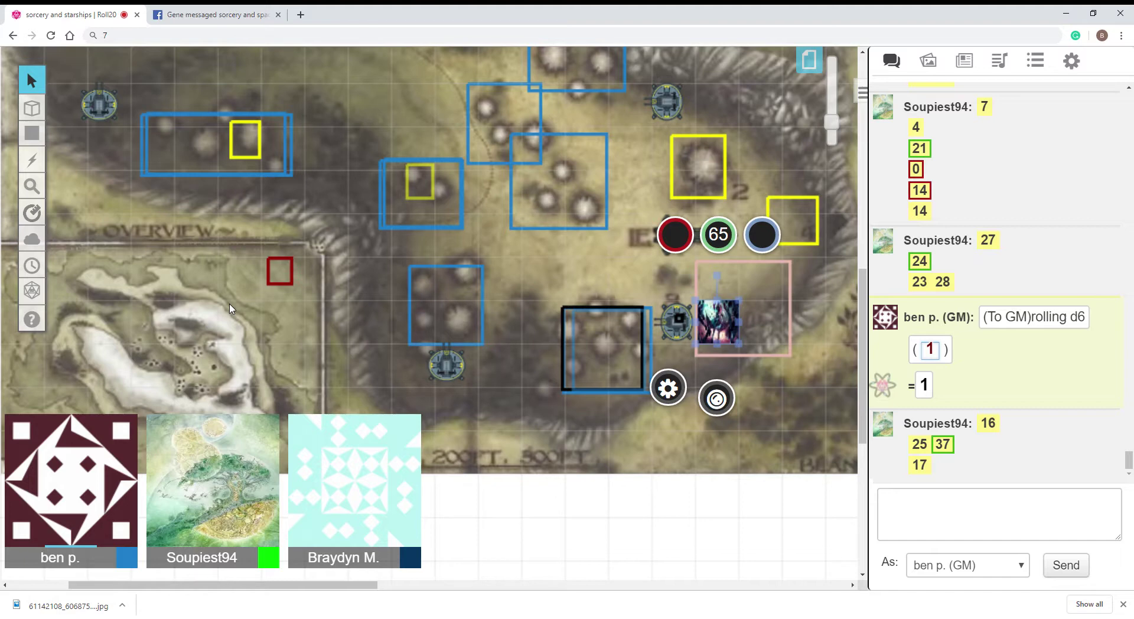
scroll(229, 308, "up", 3)
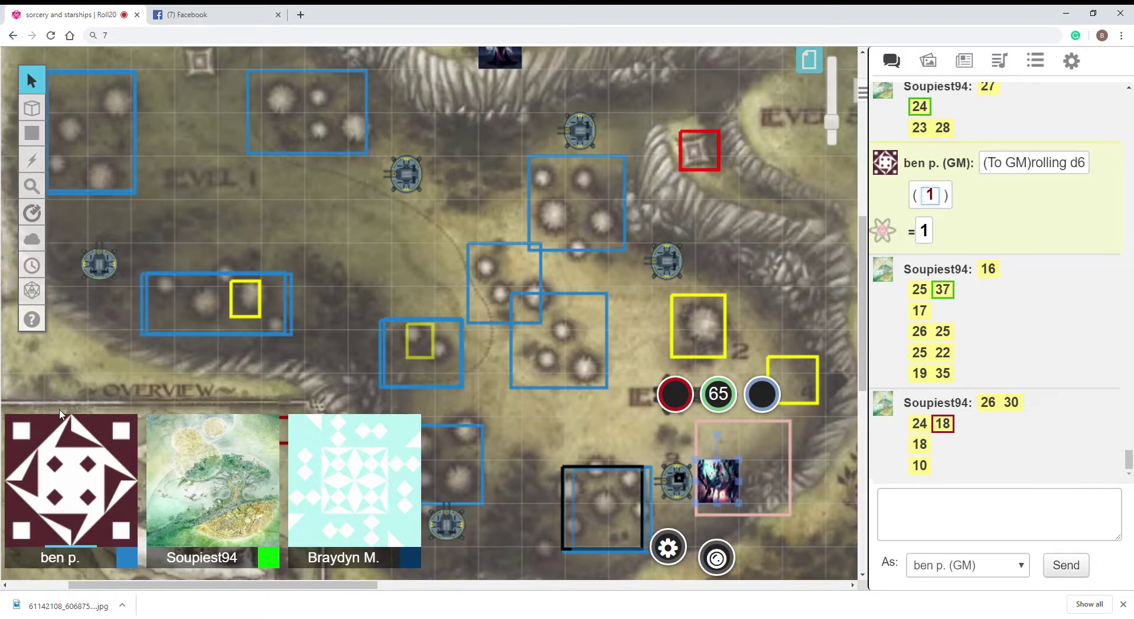
Roll a single d4 from the left-toolbar quick dice roller, which comes up 3
left_click(31, 290)
left_click(79, 304)
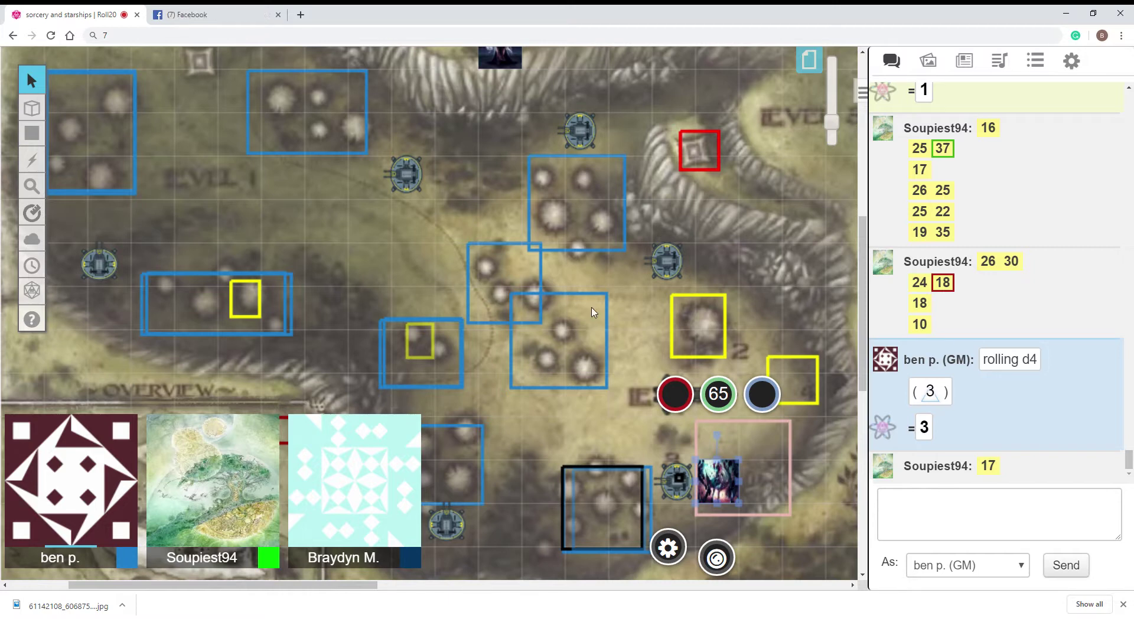
Deselect the character token by clicking an empty spot on the map
left_click(627, 336)
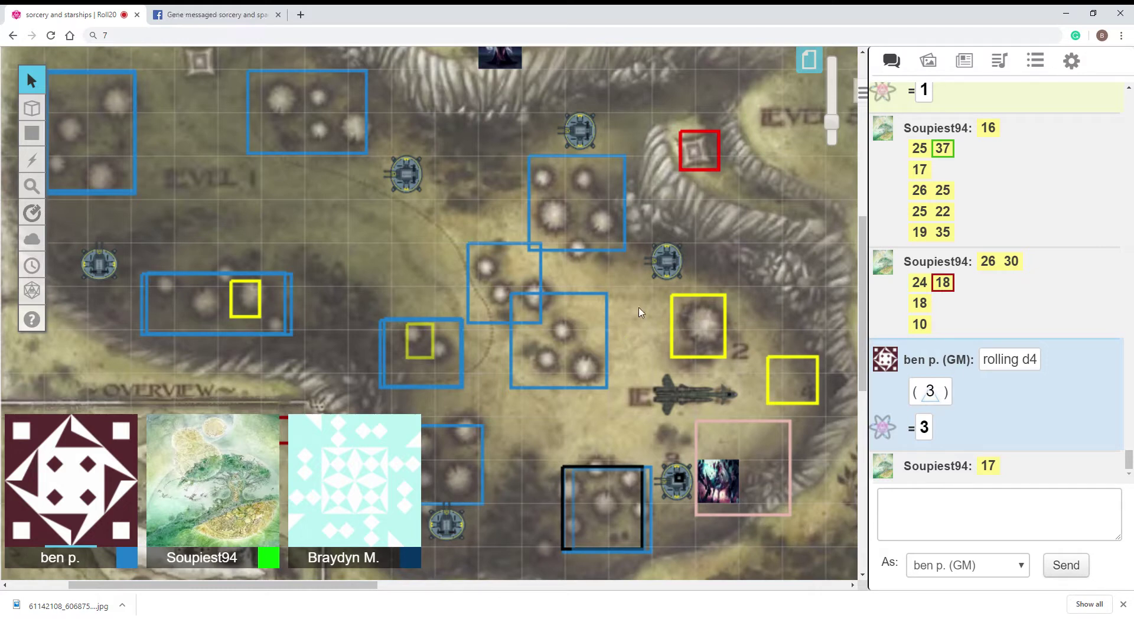
scroll(509, 229, "up", 5)
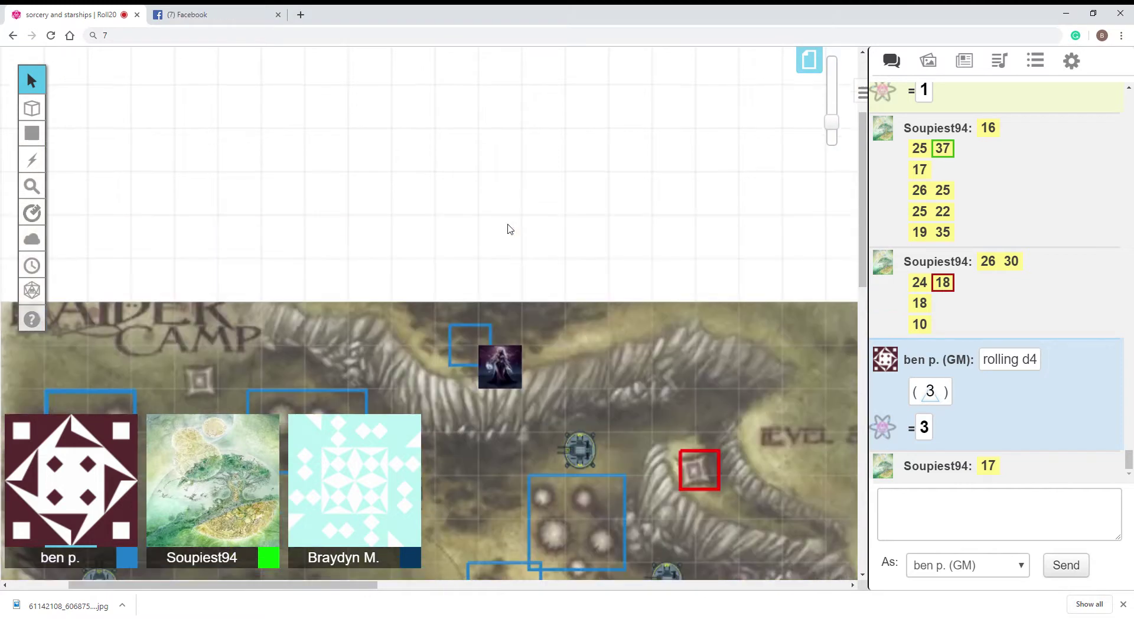
scroll(509, 229, "down", 3)
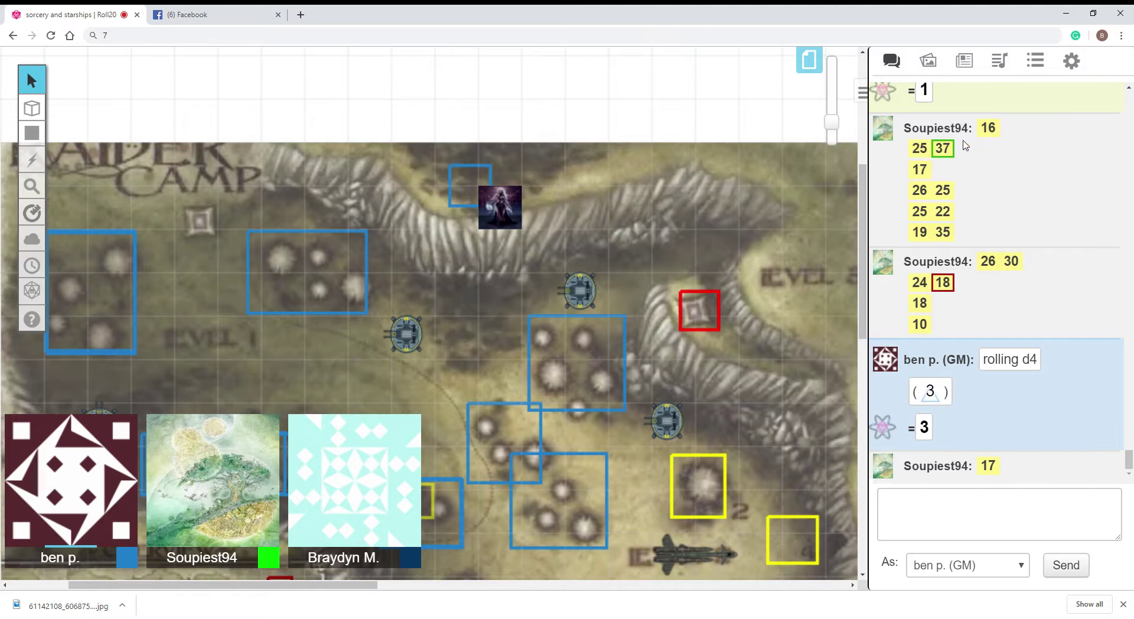
Select the character token on the ridge at the top-centre of the camp
left_click(516, 208)
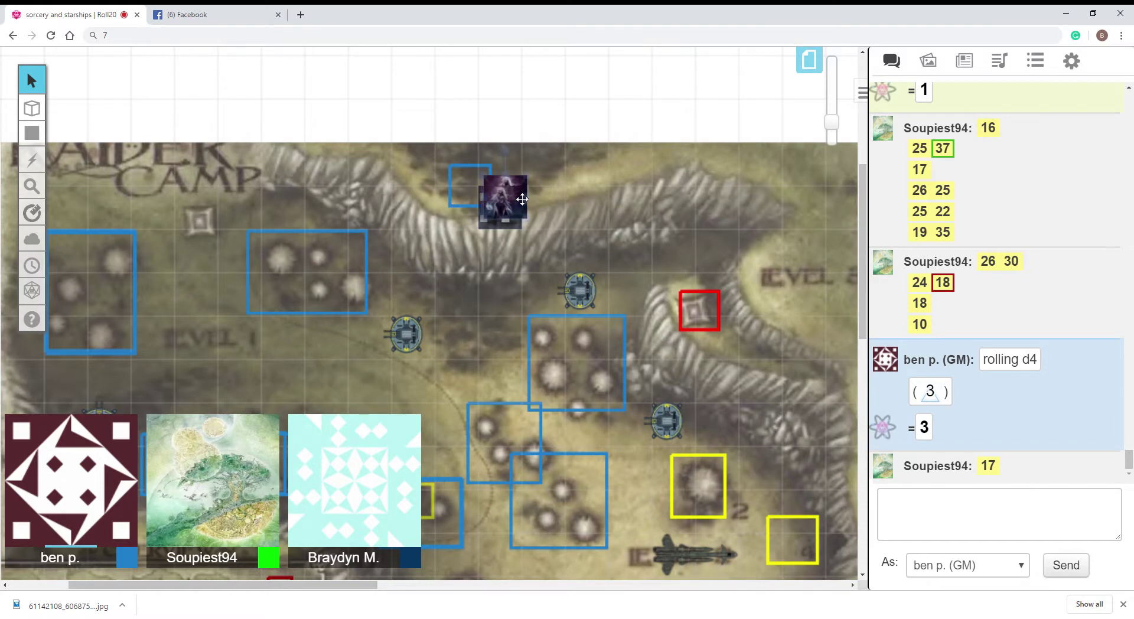